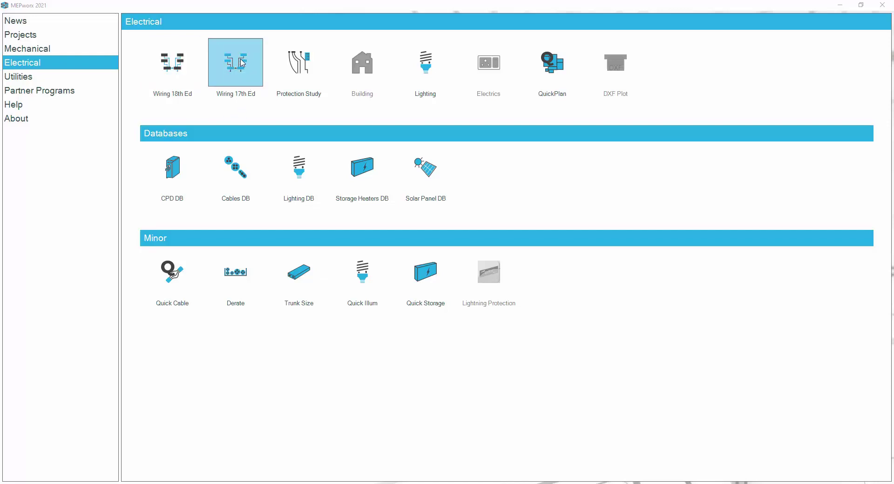
- Open the Wiring 18th Ed module and look through its list of recent projects
left_click(172, 66)
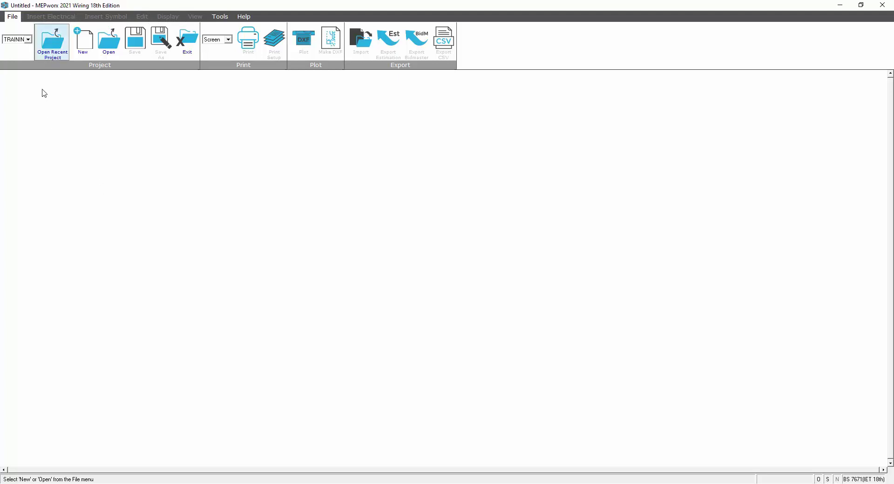
left_click(28, 39)
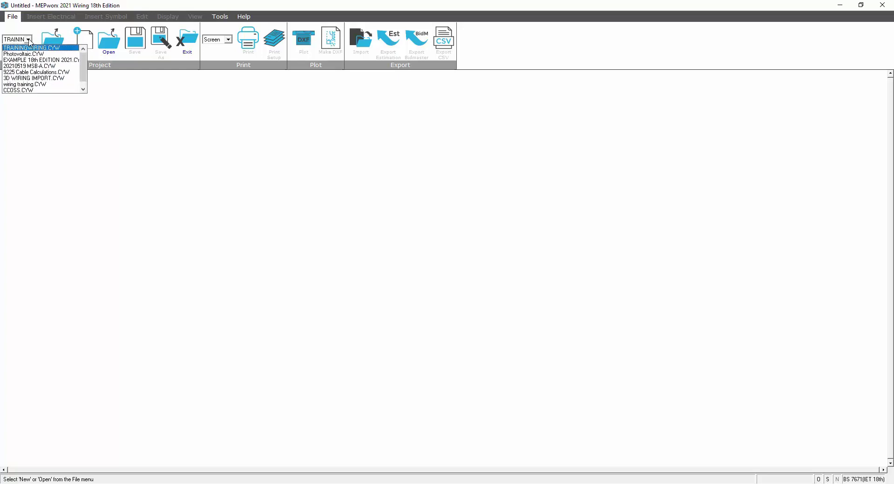
left_click(30, 39)
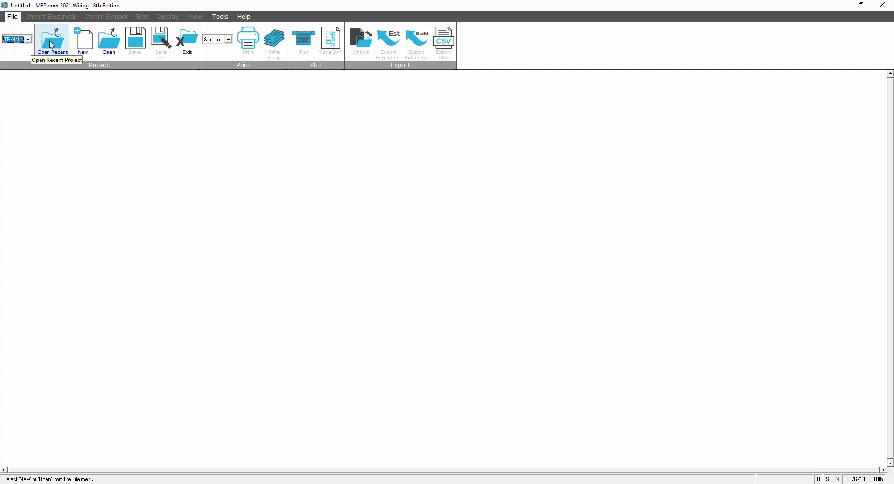
left_click(29, 40)
left_click(30, 41)
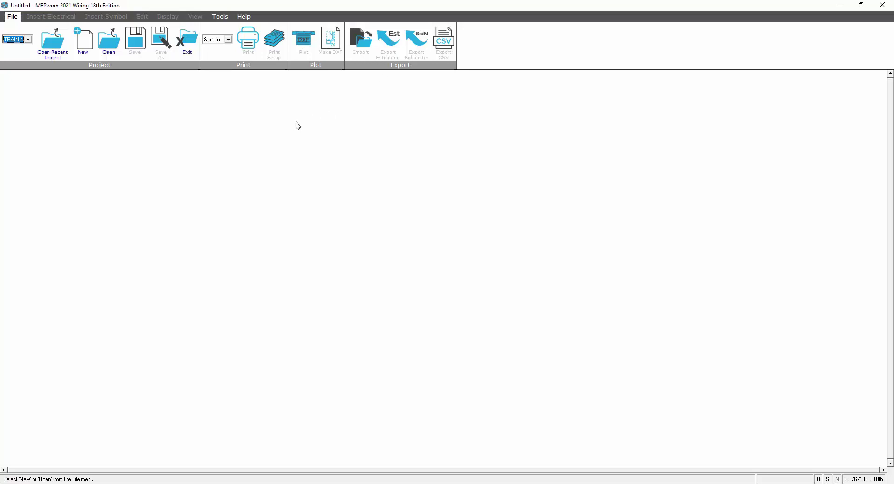
- Create a new project using the IET/BS 7671 calculation standard
left_click(85, 49)
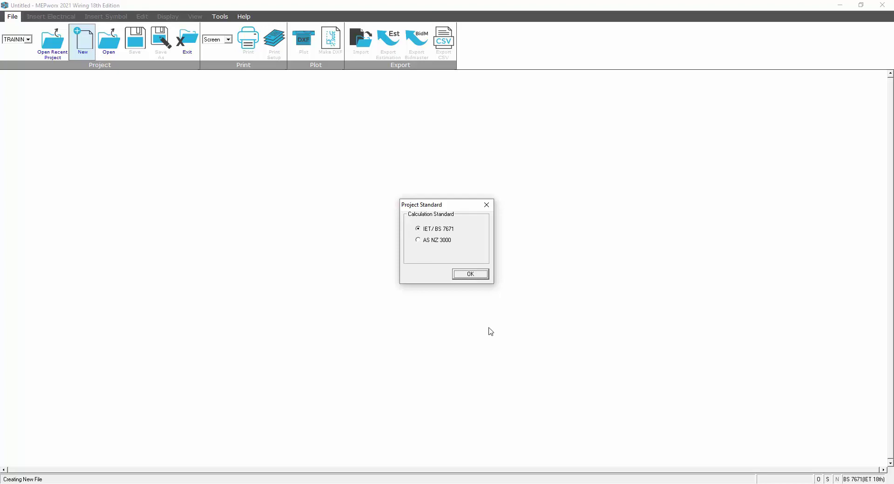
left_click(468, 274)
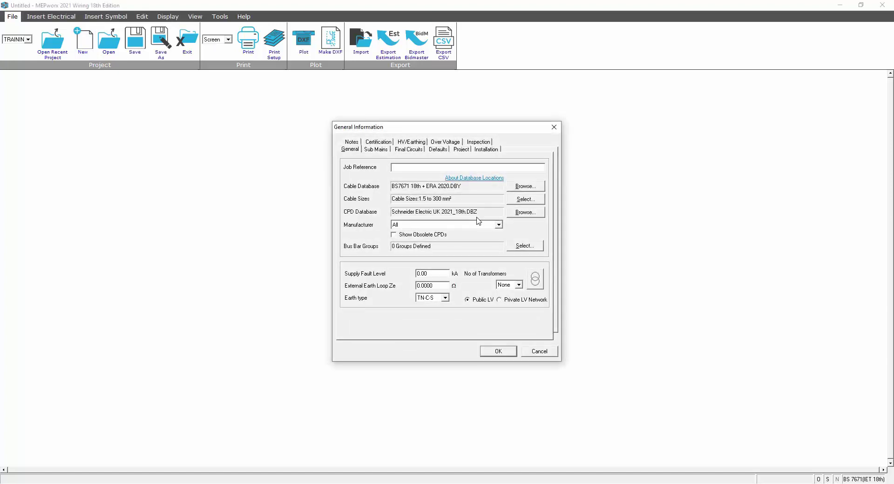
- Review the project's General Information pages, including final circuits, defaults, notes, certification, HV/earthing, over voltage, inspection and installation
left_click(376, 150)
left_click(408, 150)
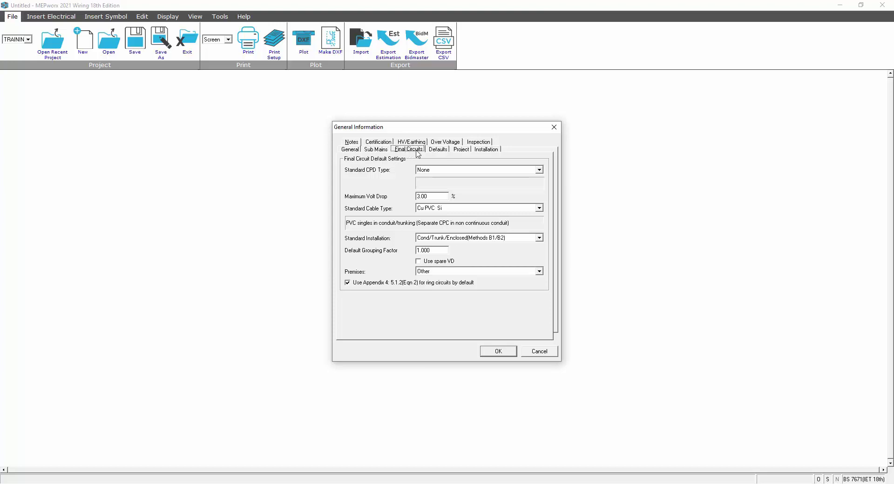
left_click(435, 151)
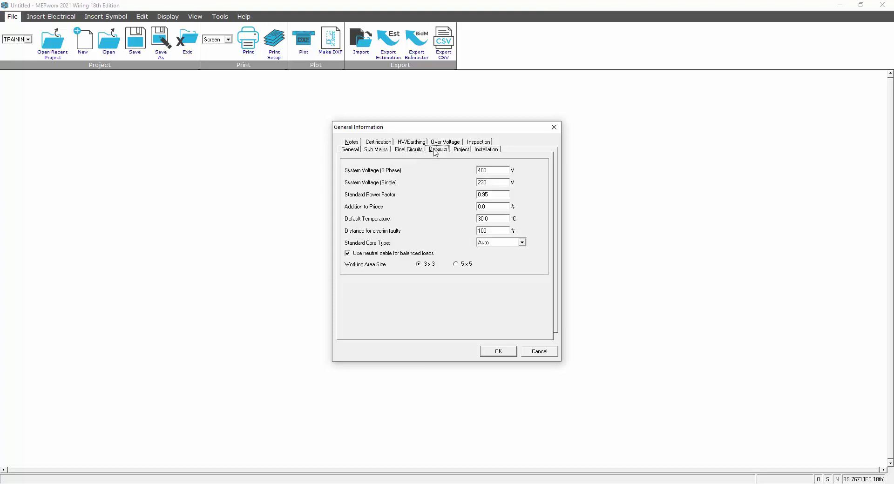
left_click(353, 143)
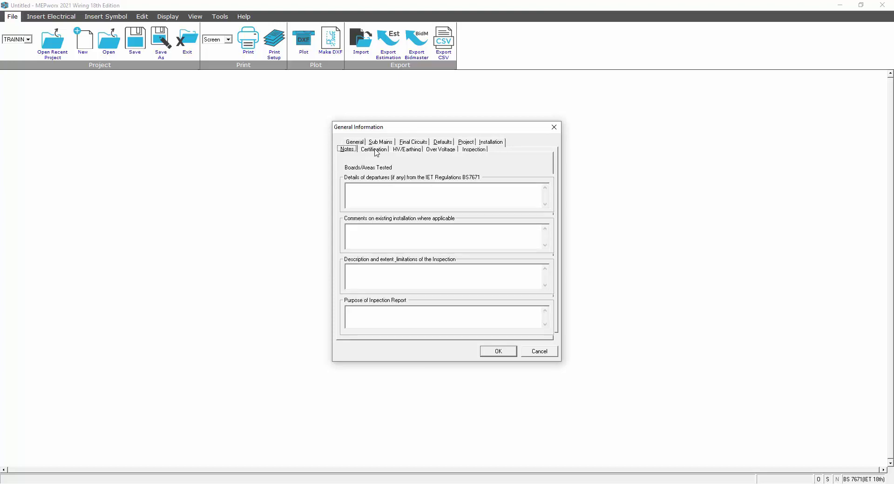
left_click(376, 152)
left_click(416, 155)
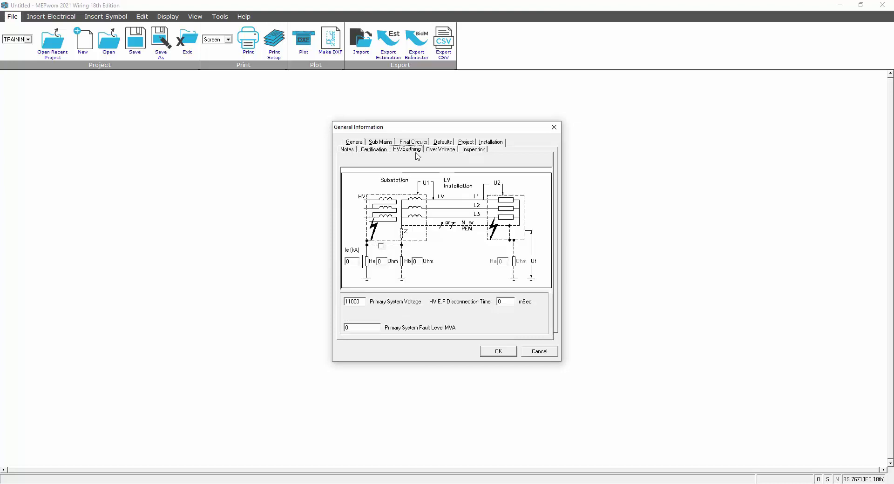
left_click(435, 153)
left_click(465, 153)
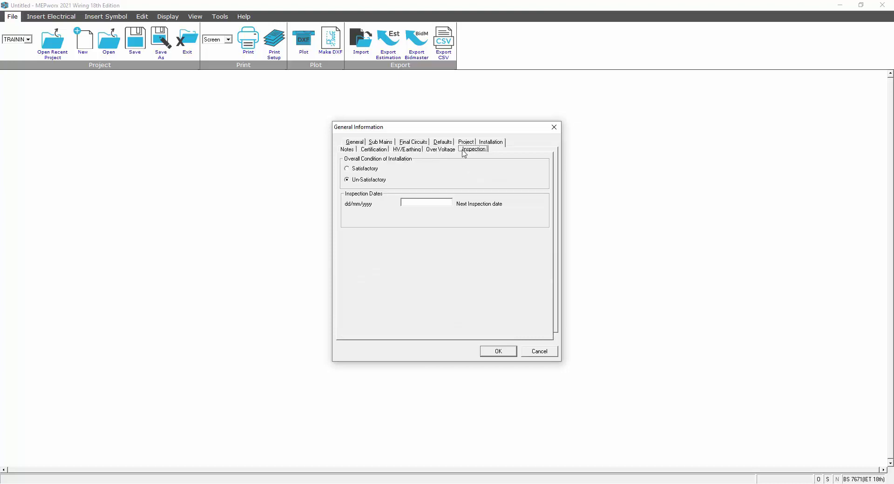
left_click(491, 143)
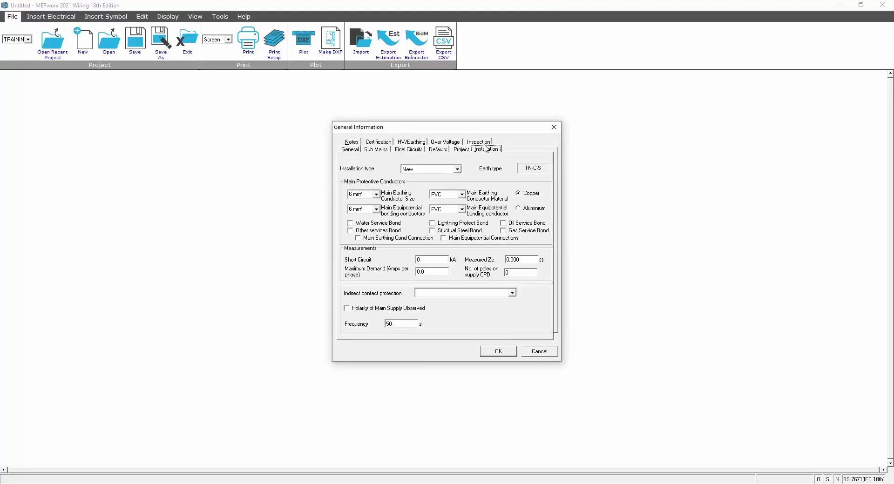
left_click(356, 150)
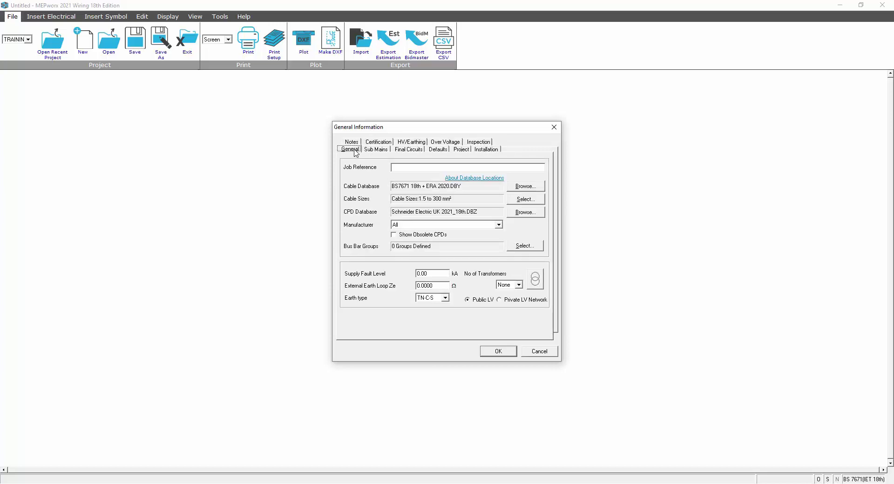
- Enter "training exercise" as the job reference and look at the available cable databases in the Cables folder
left_click(406, 167)
left_click(527, 188)
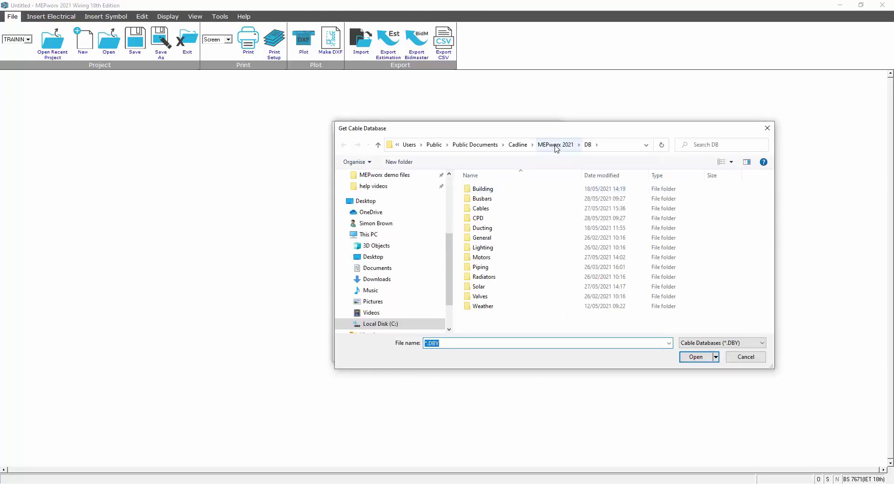
left_click(481, 210)
double_click(481, 210)
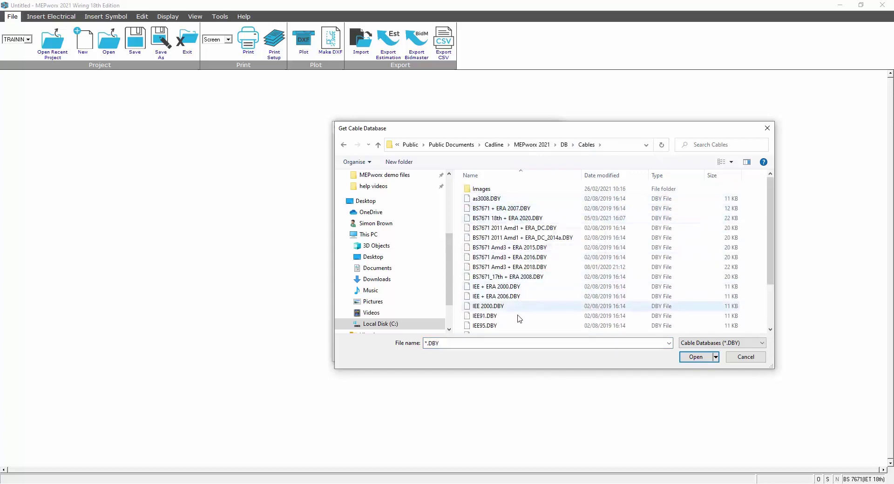
left_click(745, 357)
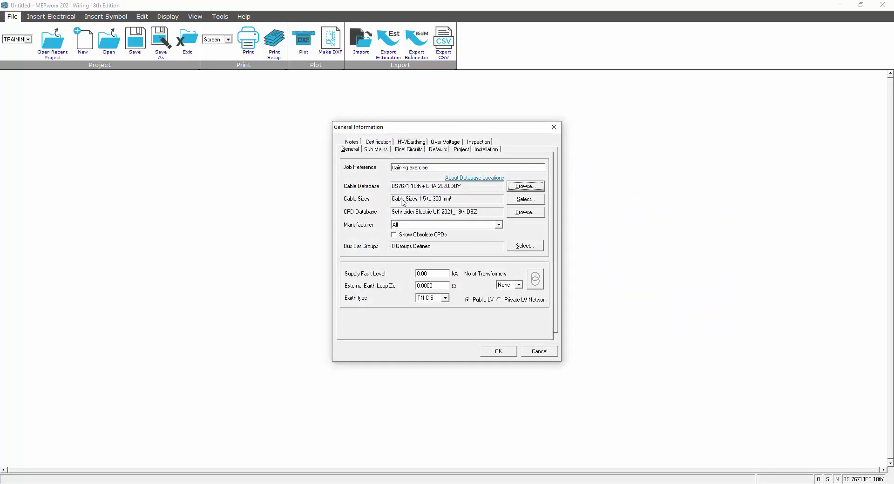
- Try raising the maximum size in the project's cable size range to 400 mm²
left_click(519, 200)
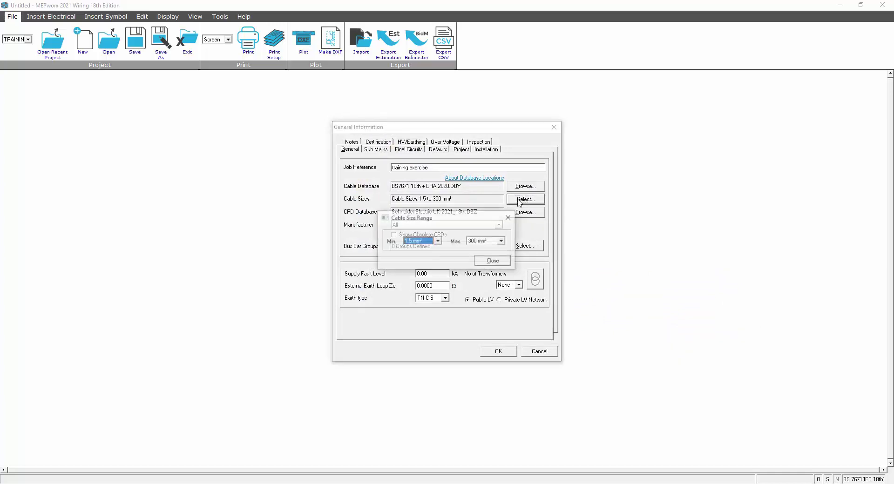
left_click(502, 241)
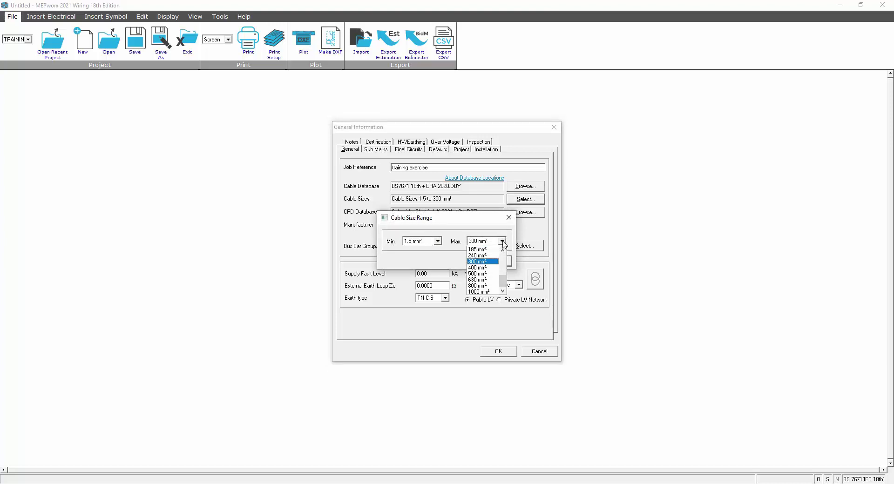
left_click(486, 265)
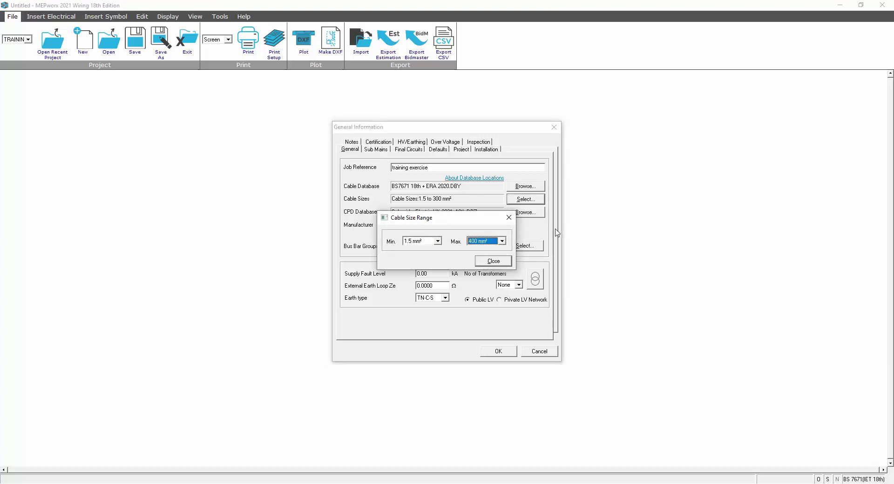
left_click(509, 217)
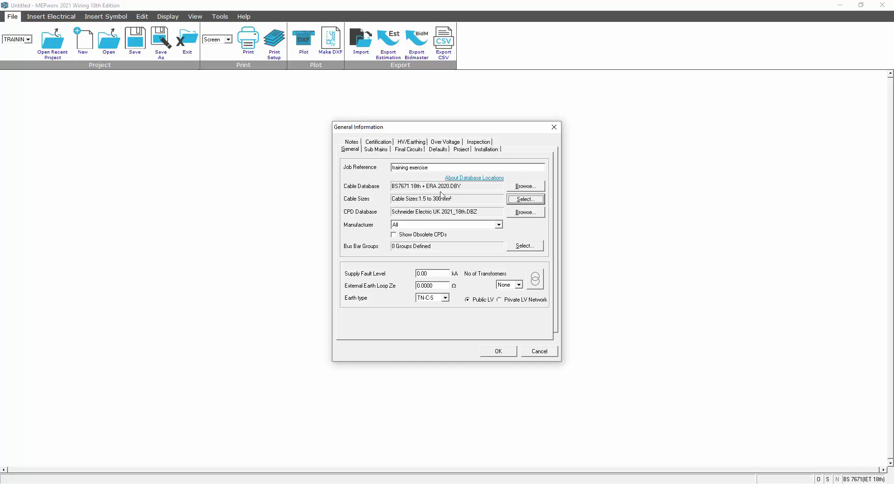
- Look through the available circuit protective device databases in the CPD folder
left_click(517, 214)
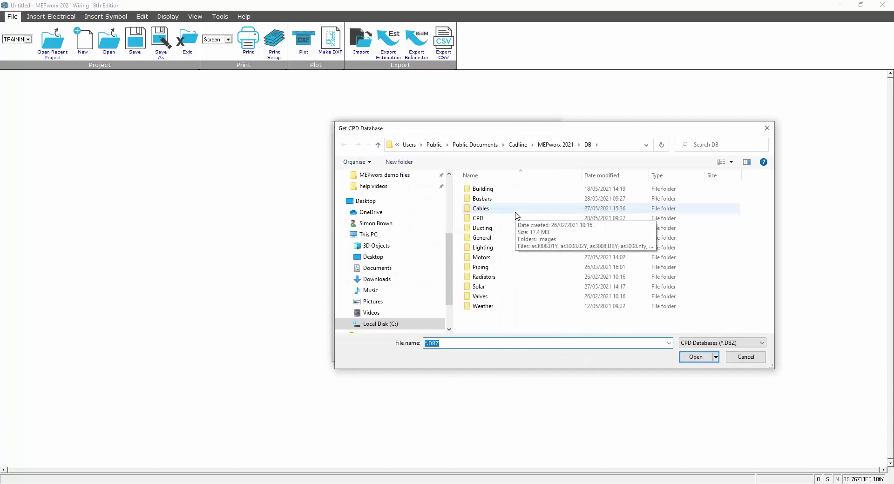
double_click(481, 218)
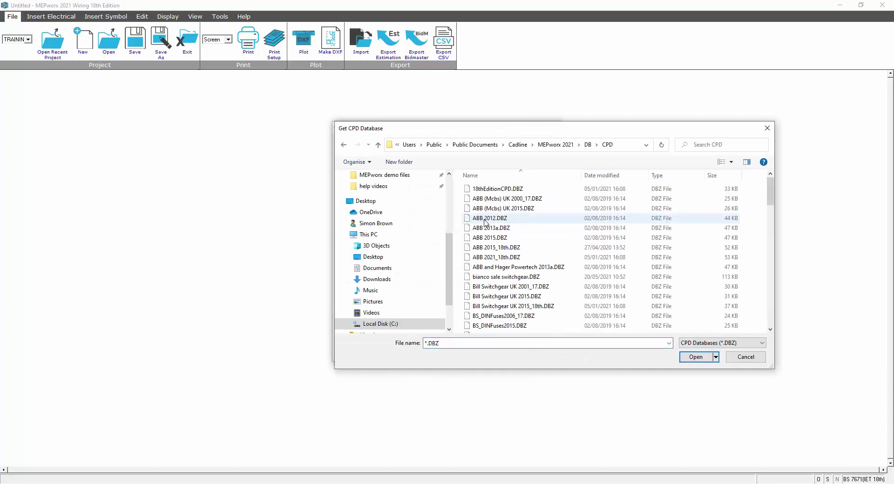
mouse_move(771, 191)
left_mouse_down()
mouse_move(768, 303)
mouse_move(770, 186)
left_mouse_up()
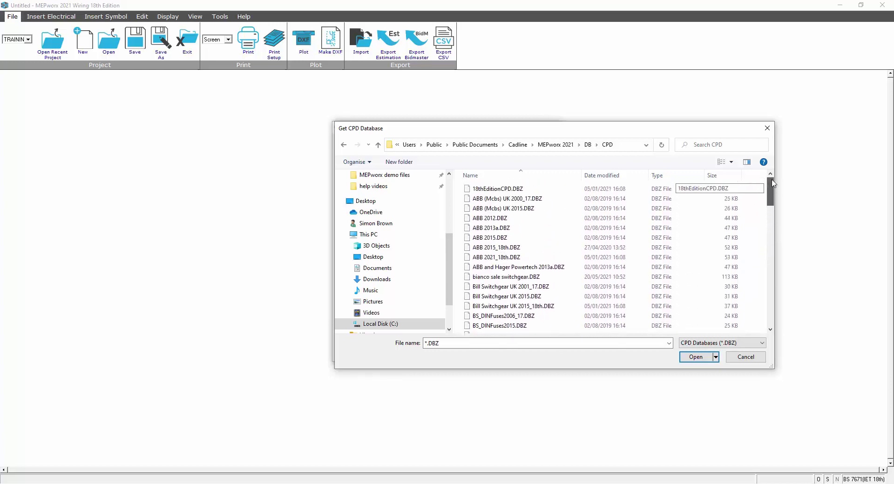
left_click(746, 358)
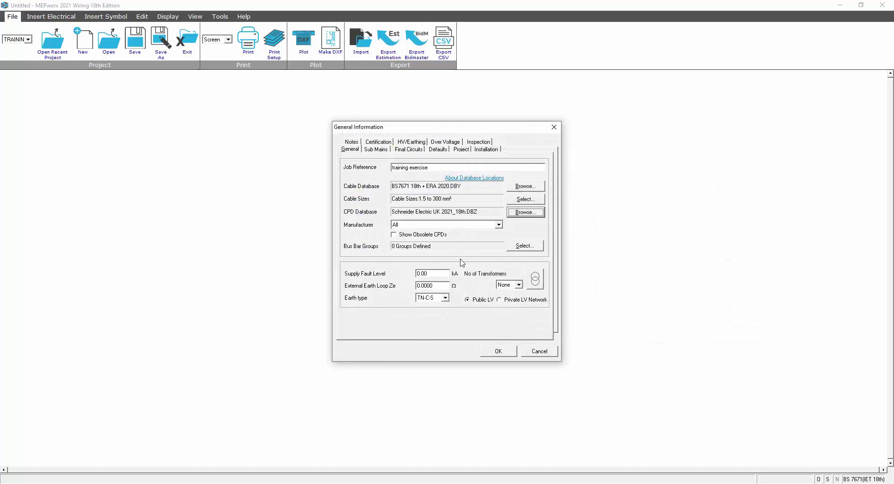
- Try limiting the CPD manufacturer to Schneider Electric, and set it back to All
left_click(499, 226)
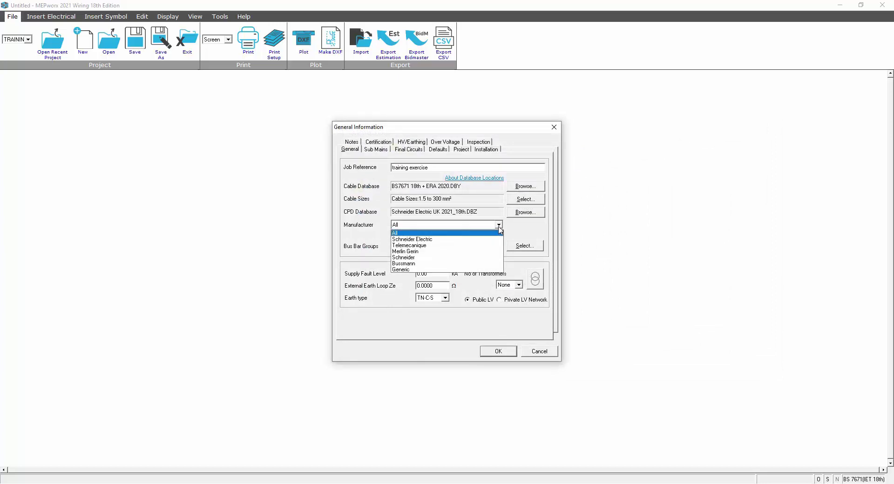
left_click(419, 239)
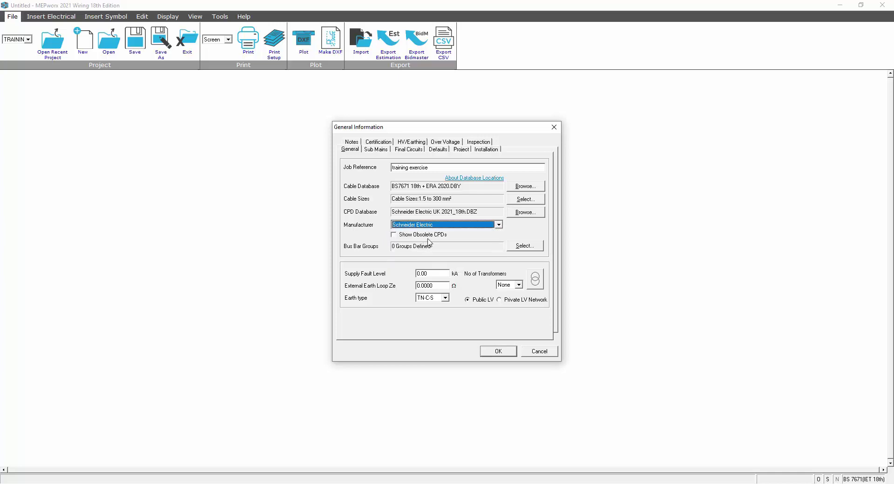
left_click(498, 225)
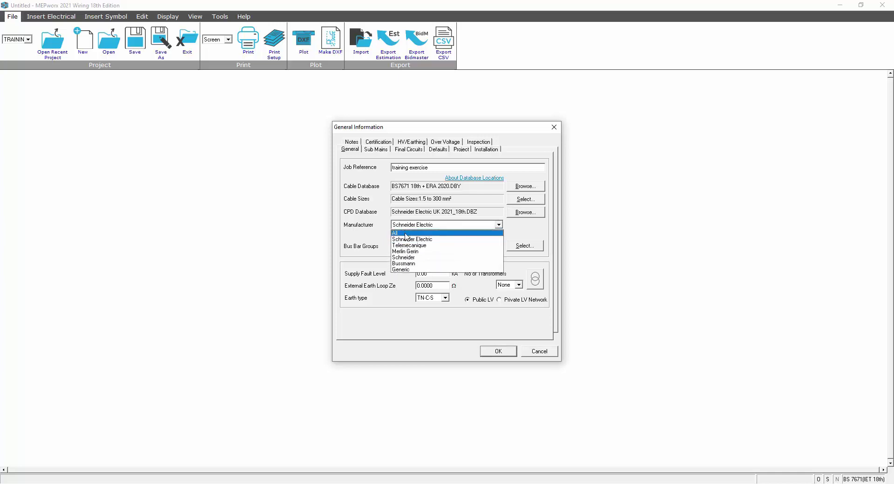
left_click(405, 233)
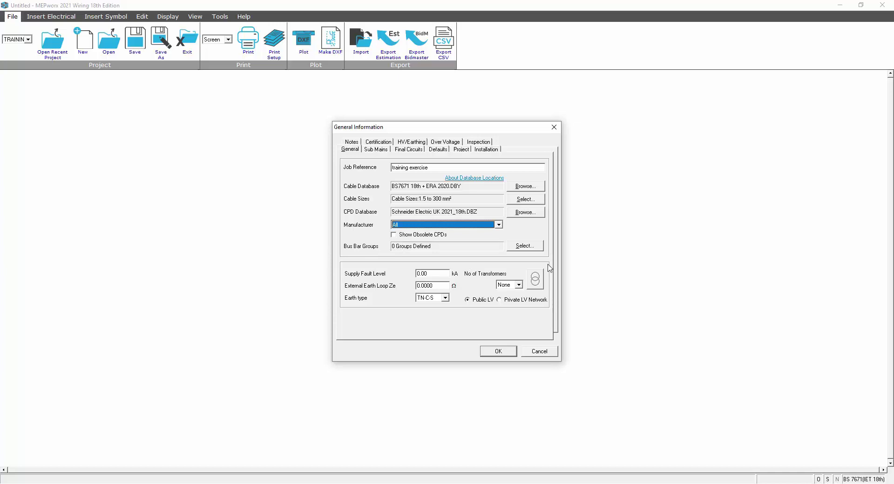
- Examine the supply fault level and external earth loop Ze fields and the available earth types
double_click(431, 274)
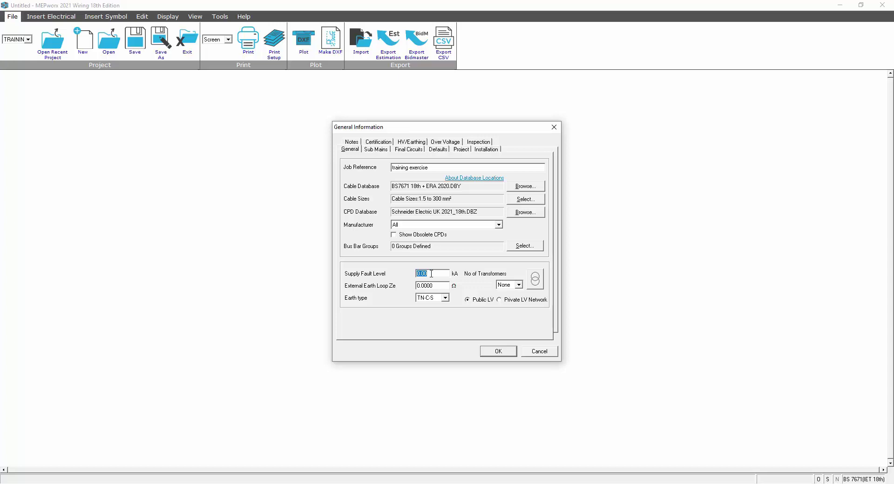
double_click(435, 285)
left_click(445, 298)
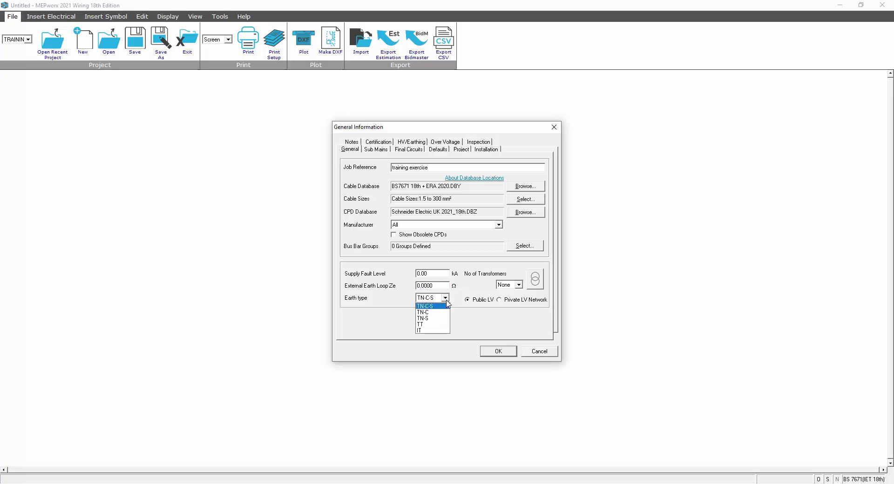
left_click(446, 302)
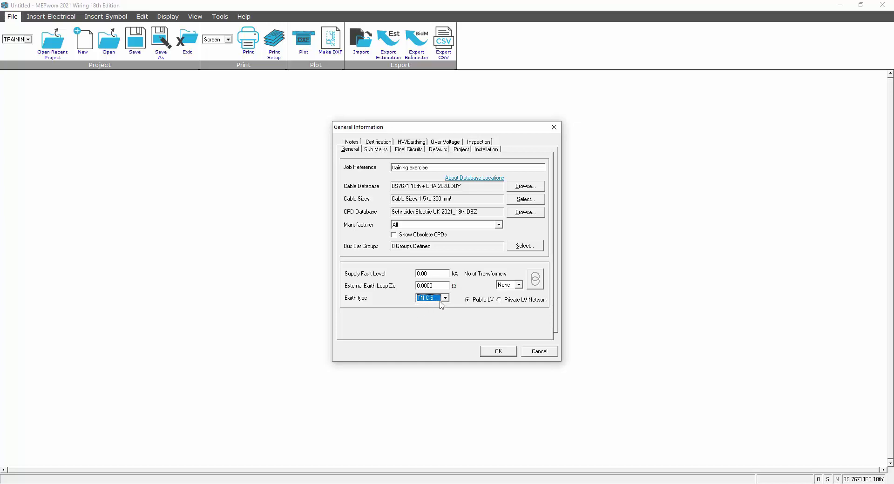
- Set the supply to Private LV Network and accept updating the final and sub-main circuit volt drops
left_click(501, 301)
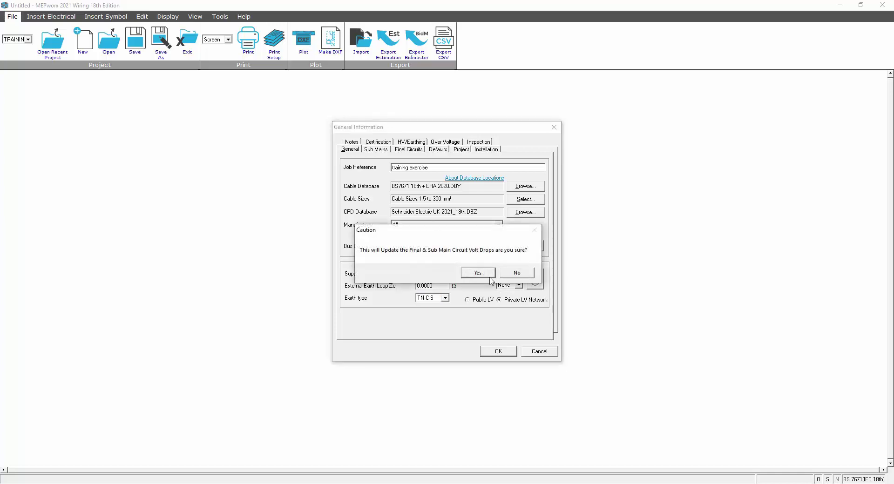
left_click(486, 274)
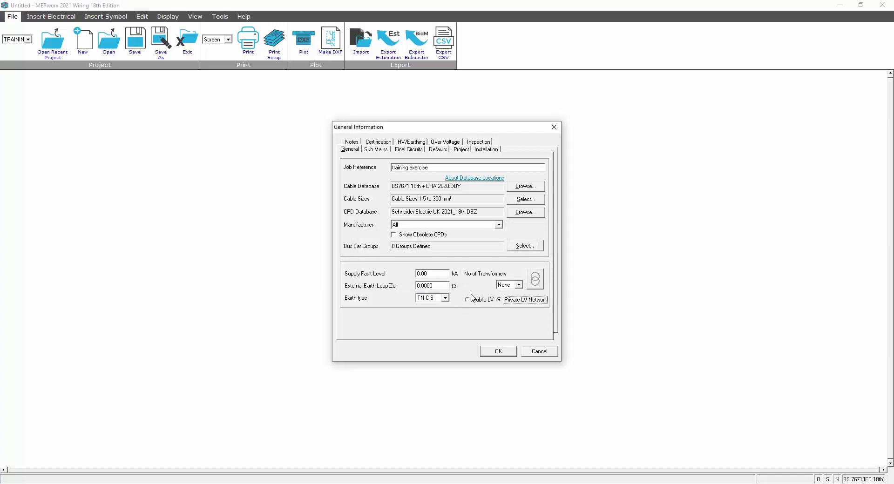
- Add one supply transformer, set its size to 500 kVA, and calculate and accept its supply values
left_click(519, 286)
left_click(511, 300)
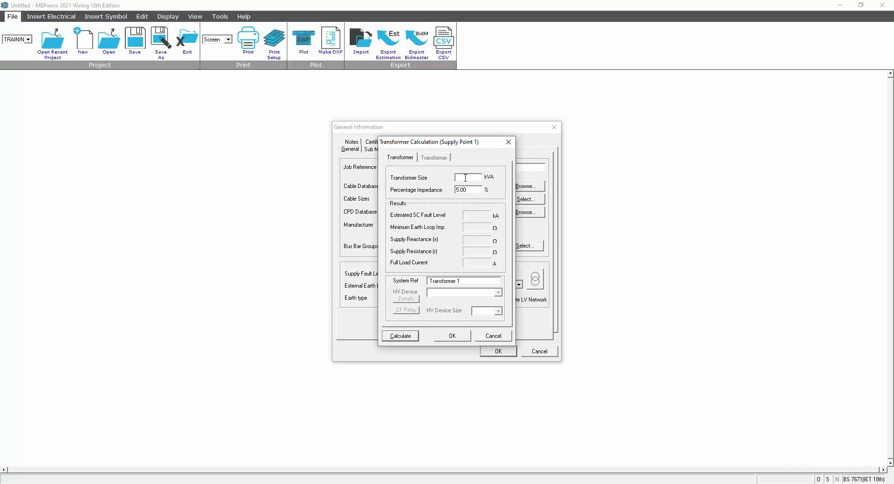
type("500")
left_click(402, 336)
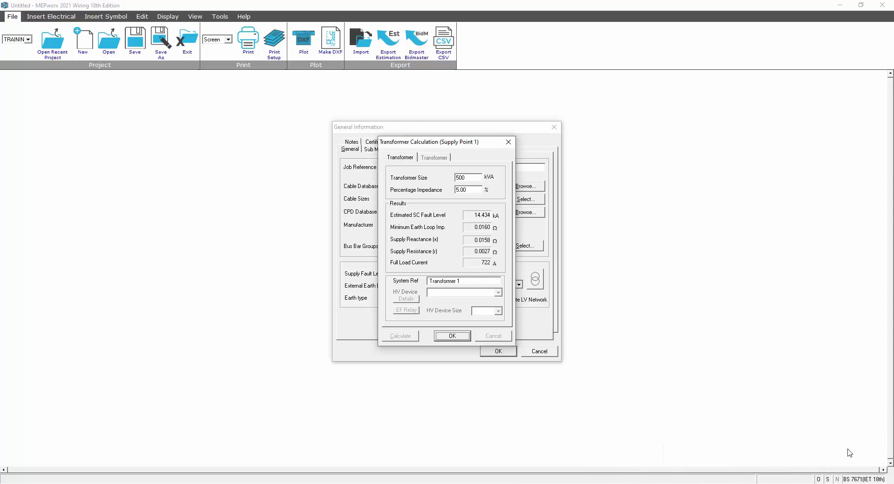
left_click(452, 336)
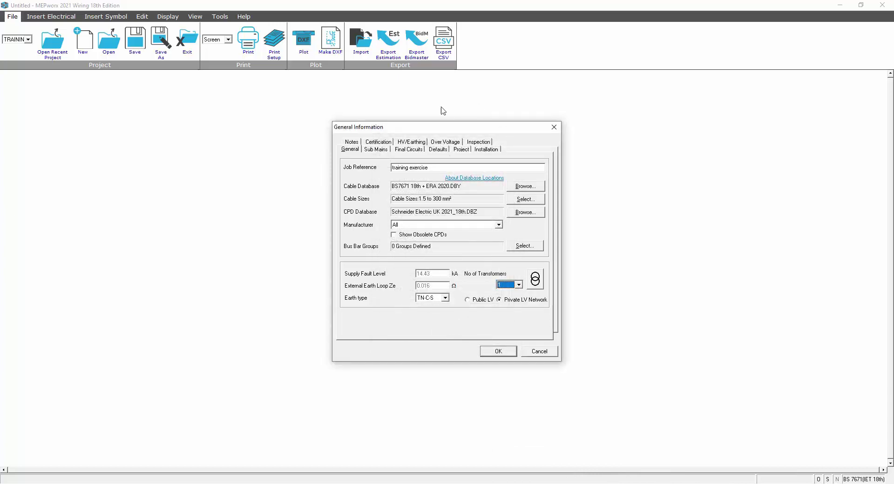
- Set the standard CPD type for sub-mains to BS88 Fuse 2A to 400A
left_click(373, 150)
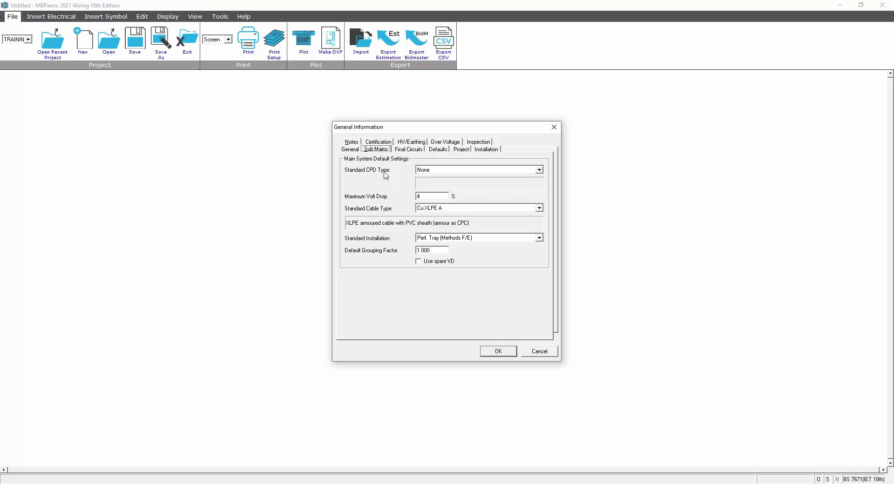
left_click(536, 172)
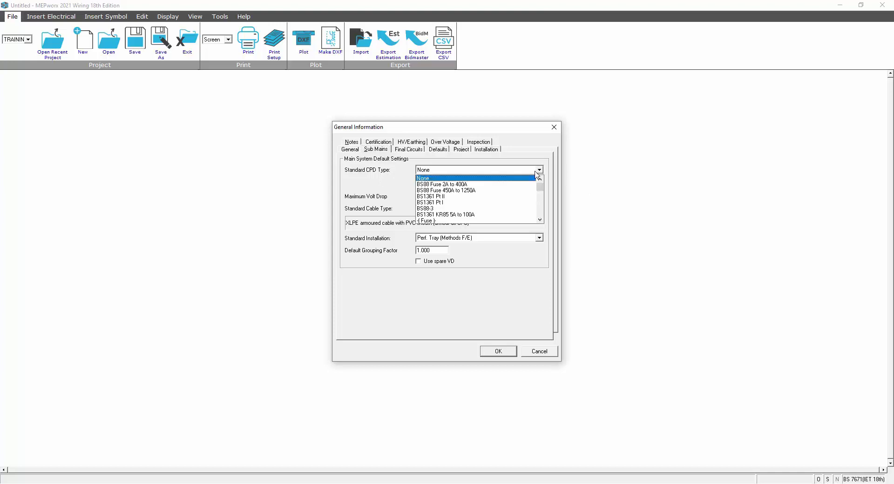
left_click(470, 184)
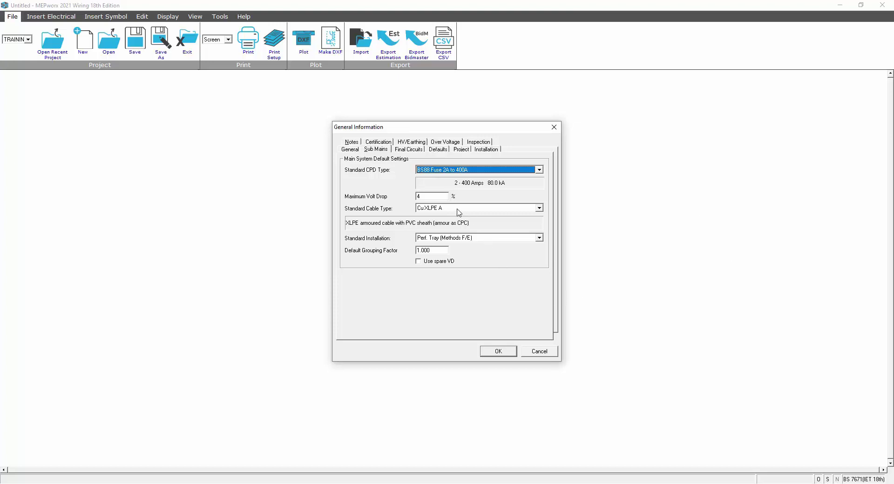
- Set the sub-mains' standard cable type to Cu XLSF A and check the installation methods, keeping Perf. Tray (Methods F/E)
left_click(435, 198)
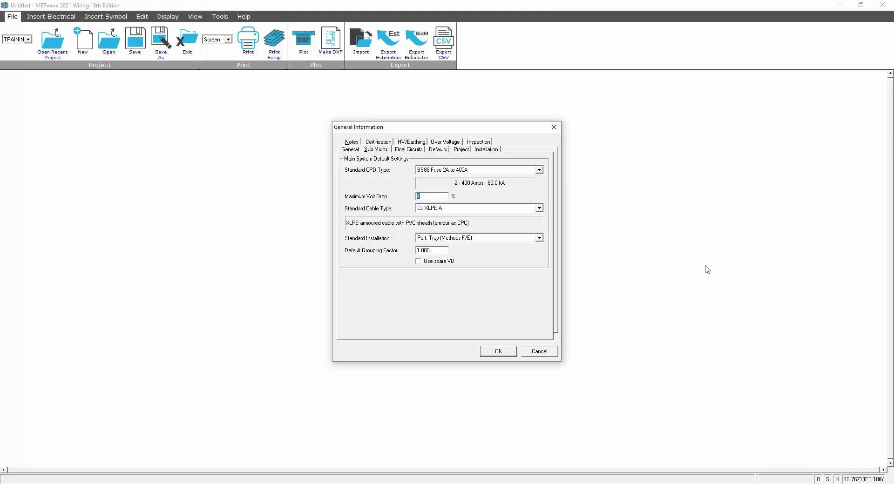
left_click(539, 209)
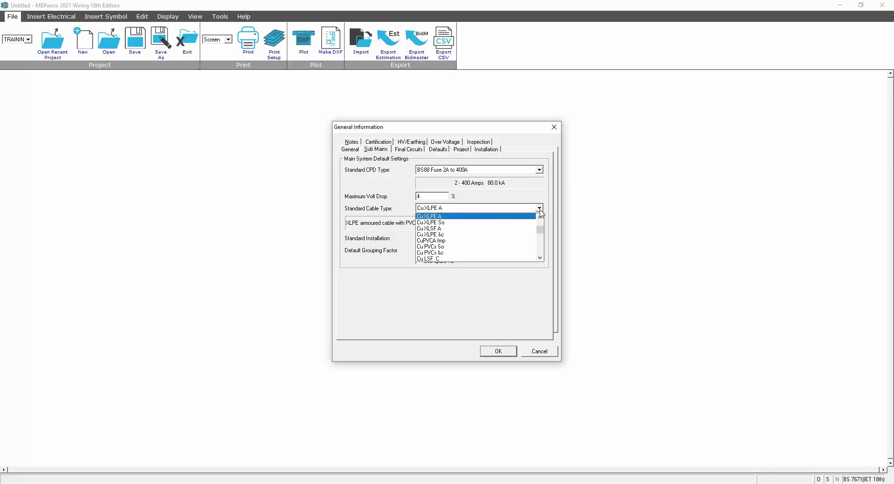
left_click(428, 229)
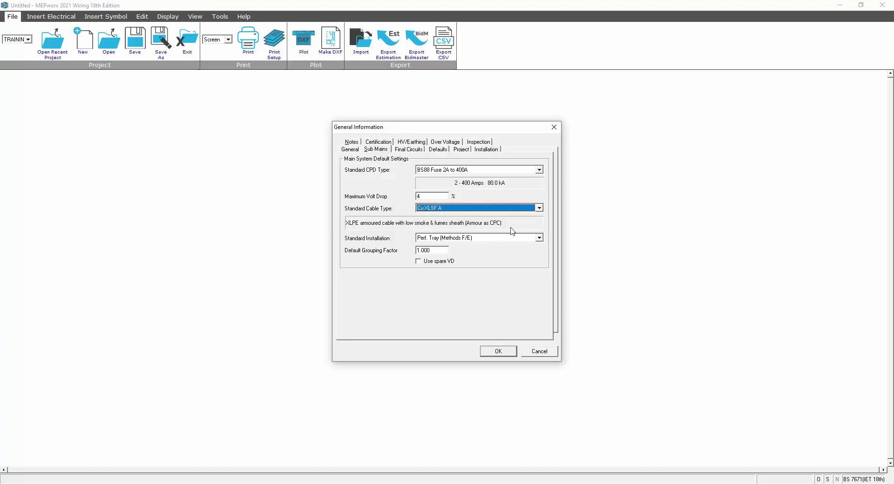
left_click(539, 238)
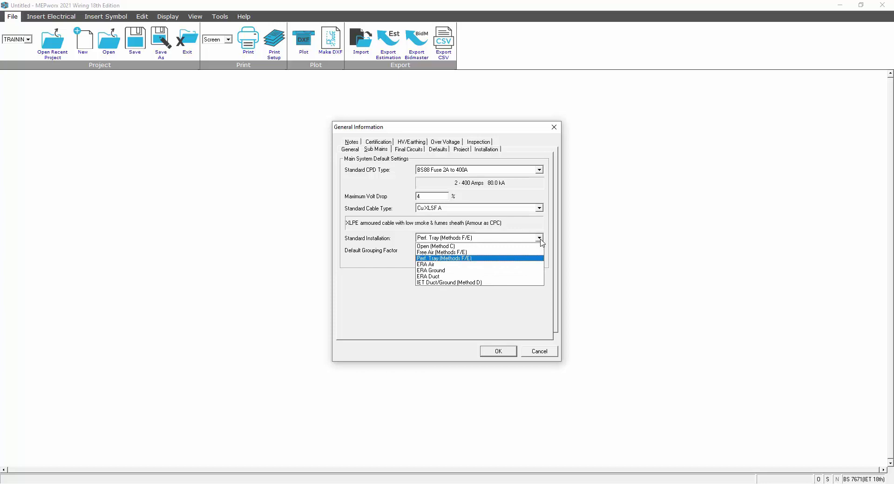
left_click(540, 240)
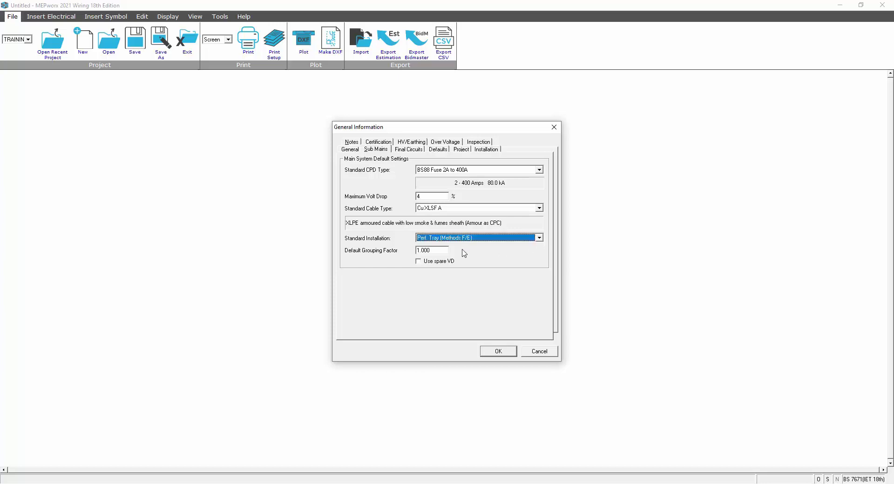
double_click(437, 250)
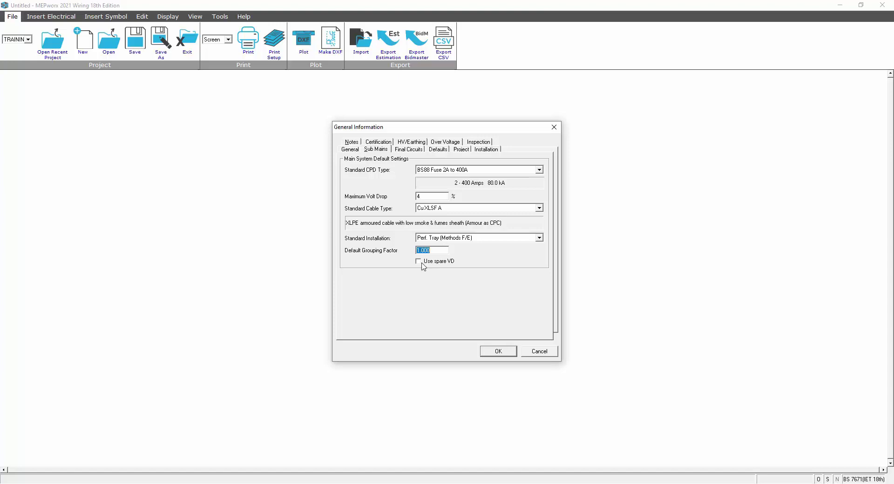
- Enable Use spare VD for both the sub-mains and the final circuits, accepting the overwrite of maximum volt drops
left_click(418, 262)
left_click(401, 149)
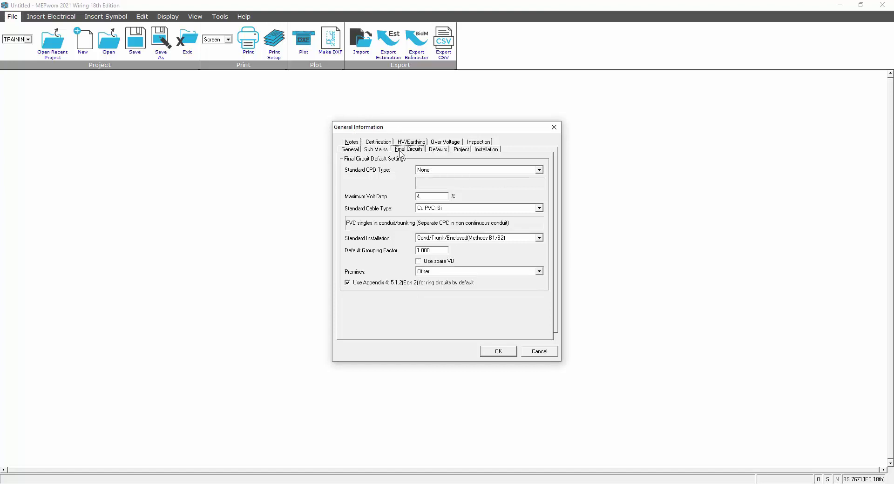
left_click(418, 263)
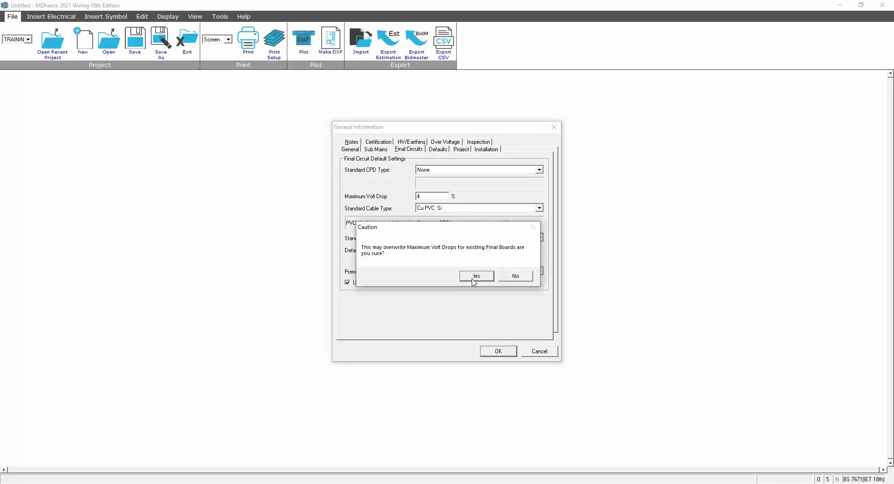
left_click(476, 279)
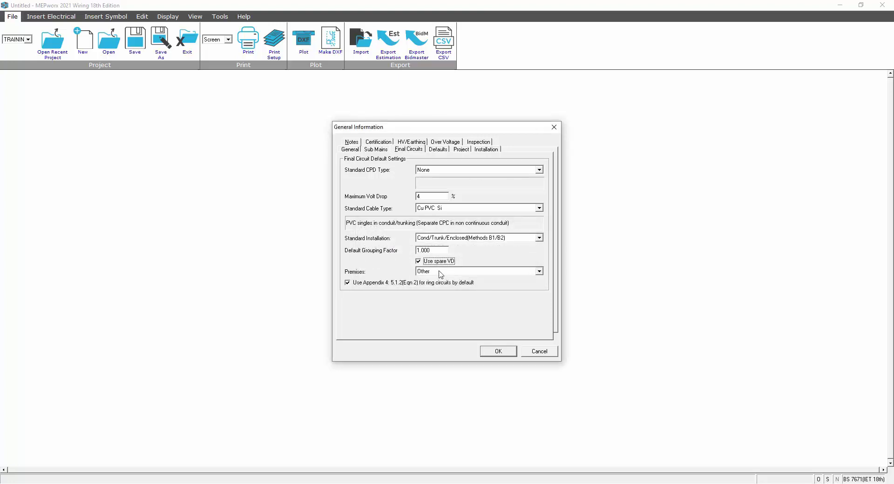
left_click(376, 149)
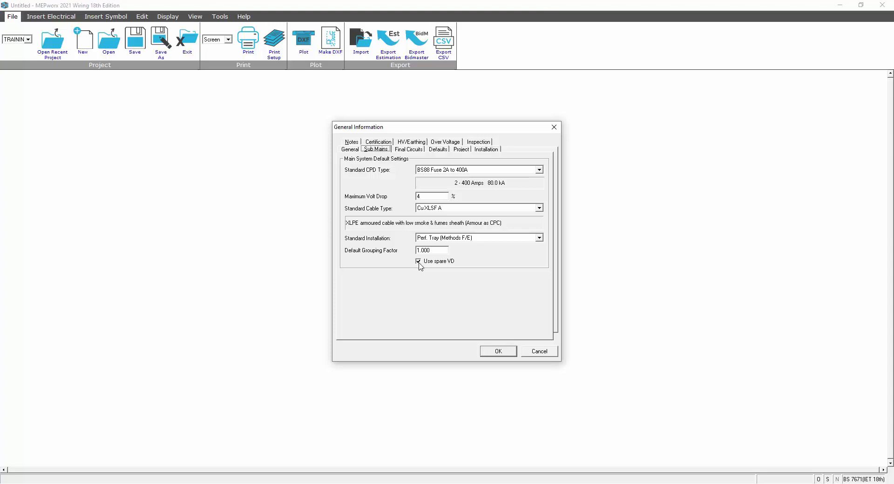
- Set the standard CPD type for final circuits to iC60H type B trip
left_click(413, 152)
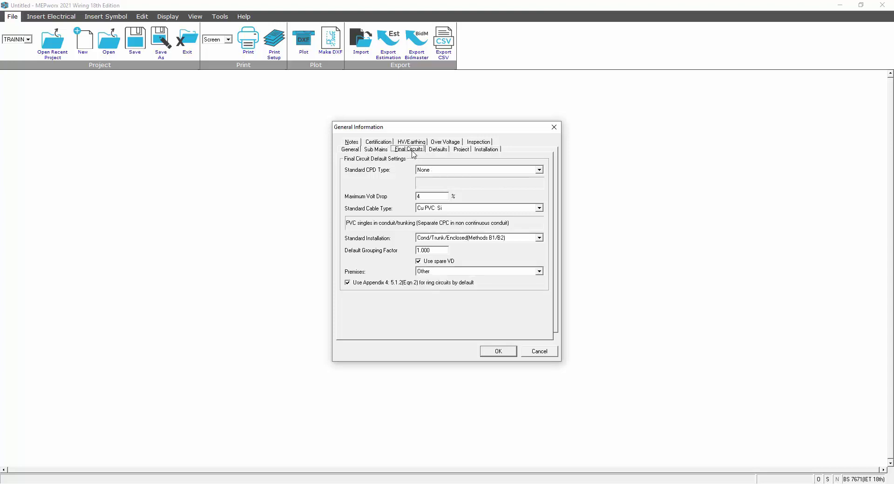
left_click(539, 171)
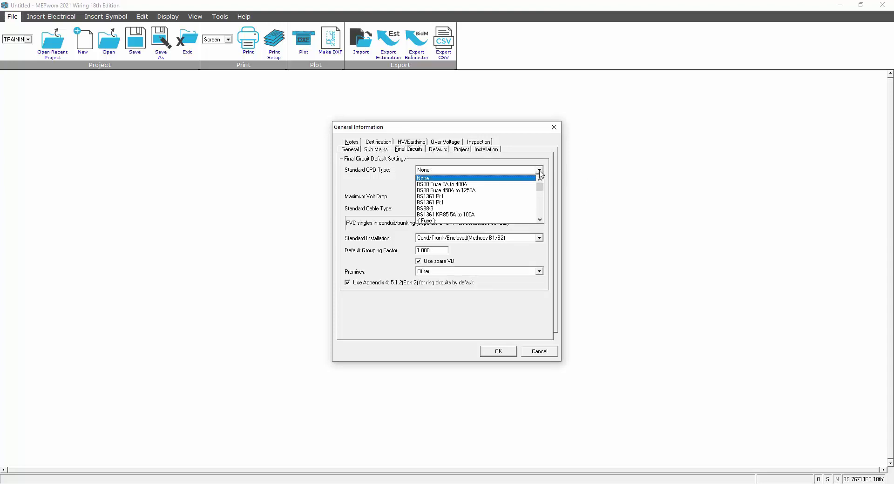
left_click(540, 220)
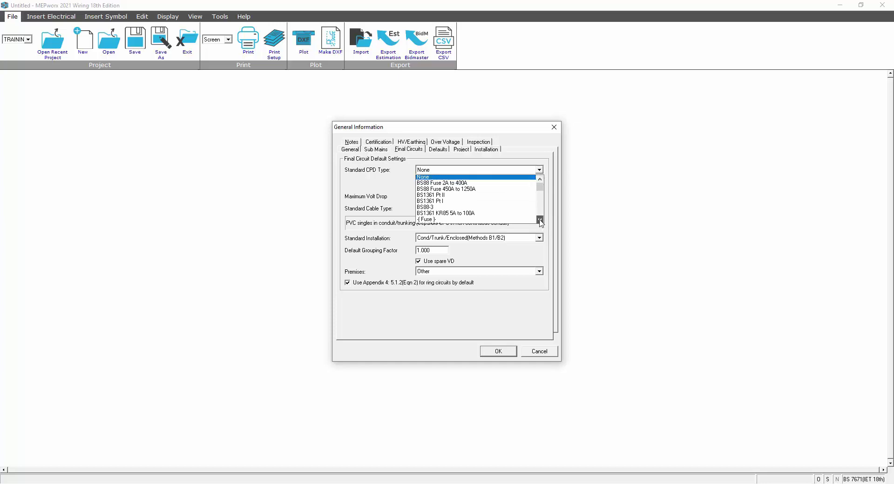
left_click(540, 220)
left_click(540, 220)
left_click(540, 220)
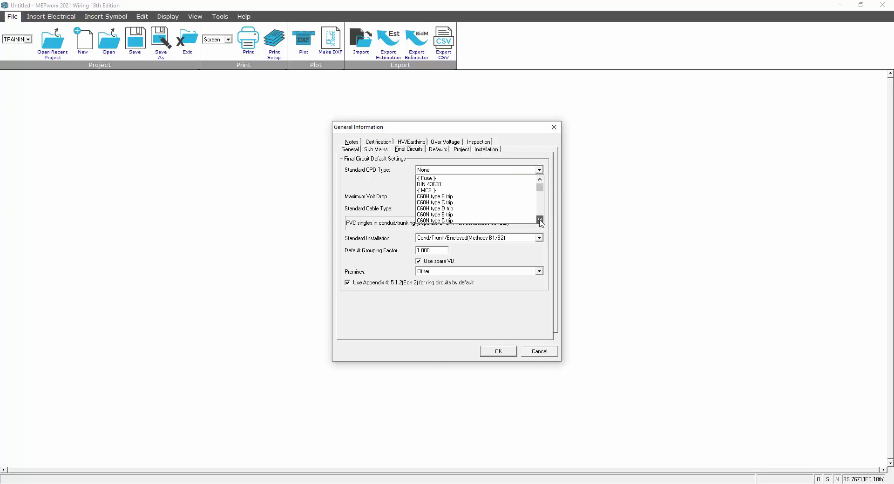
left_click(540, 220)
left_click(540, 220)
left_click(540, 219)
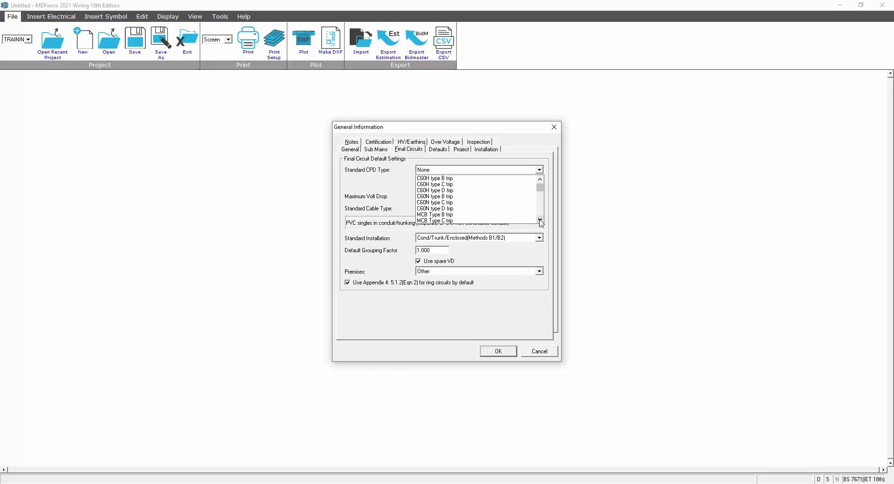
left_click(540, 219)
left_click(540, 220)
left_click(540, 219)
left_click(540, 220)
left_click(540, 220)
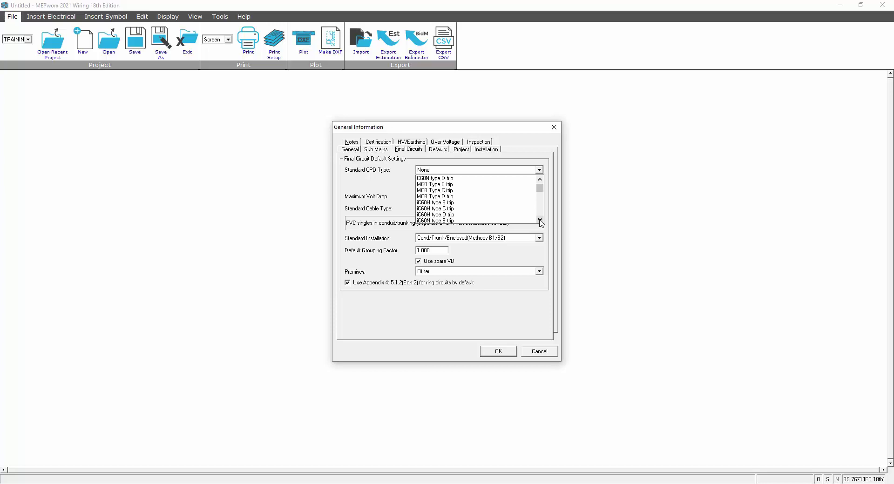
left_click(442, 203)
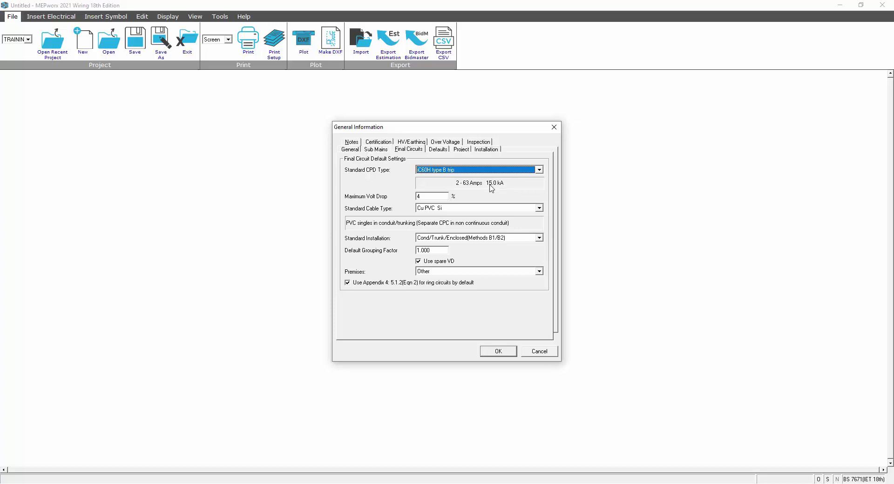
- Check the final circuits' maximum volt drop, standard cable type options and installation methods
left_click(433, 196)
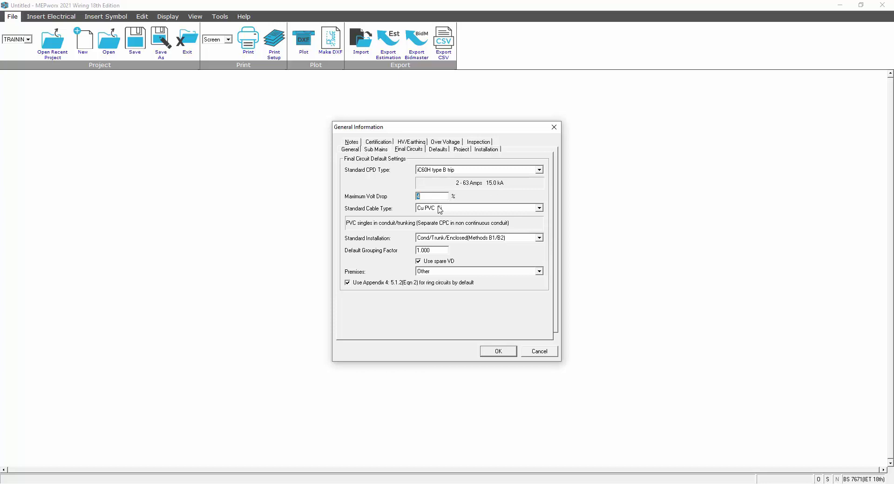
left_click(540, 208)
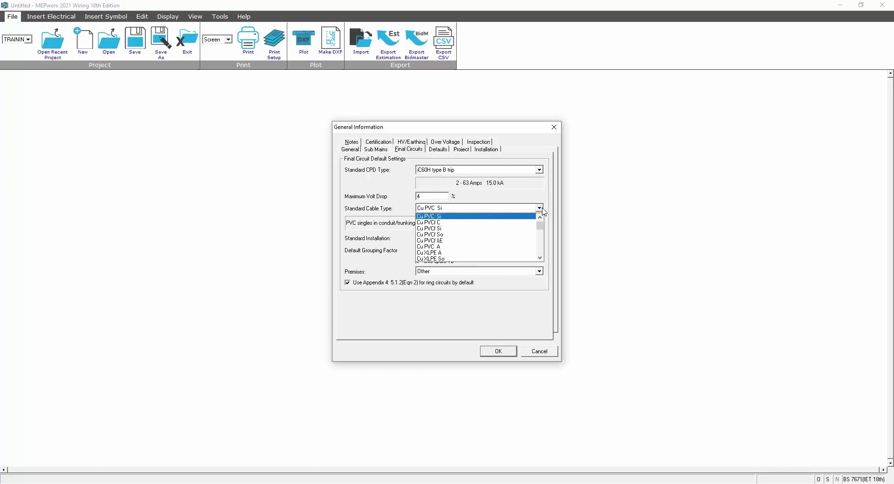
left_click(543, 210)
left_click(539, 239)
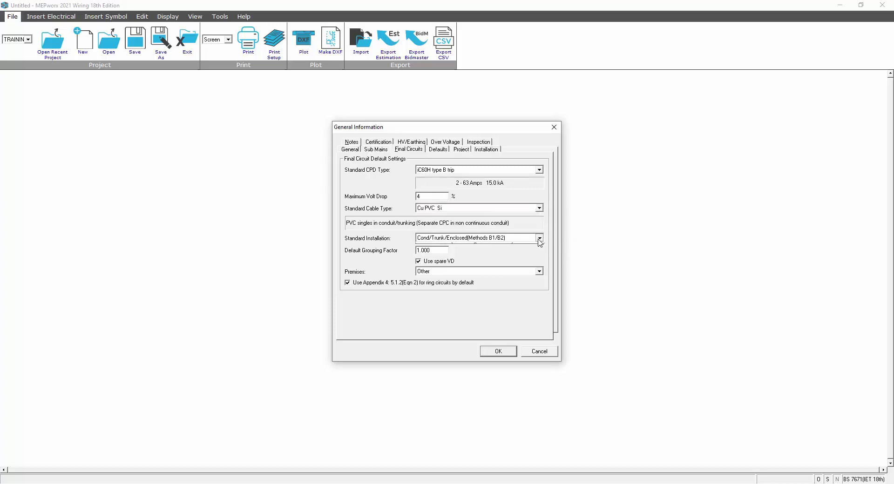
left_click(539, 240)
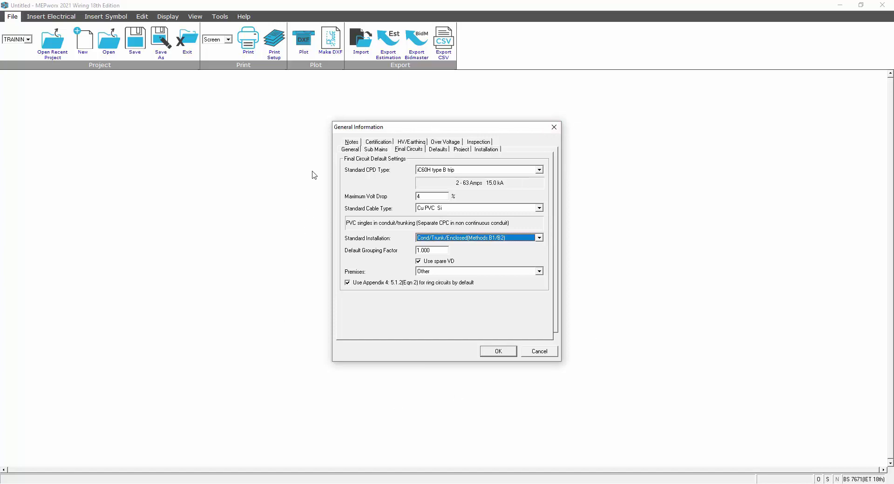
- Examine the project's default voltages, power factor, temperature, discrimination fault distance, standard core type options and neutral cable setting
left_click(438, 150)
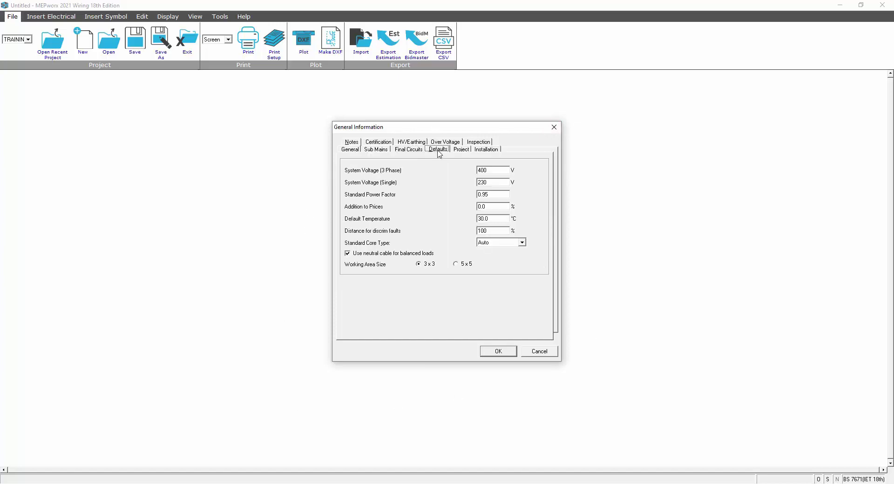
key("Tab")
key("Tab")
key("Tab")
key("Tab")
left_click(488, 231)
left_click_drag(487, 231, 480, 235)
left_click(522, 246)
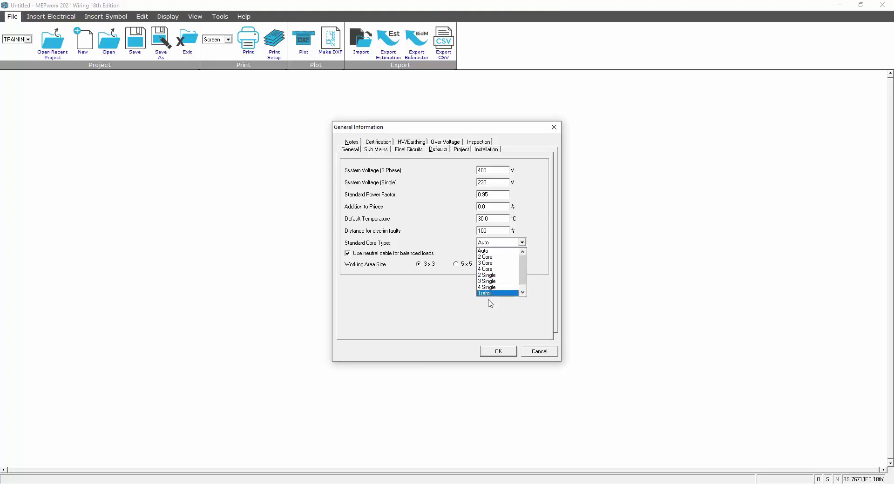
left_click(486, 252)
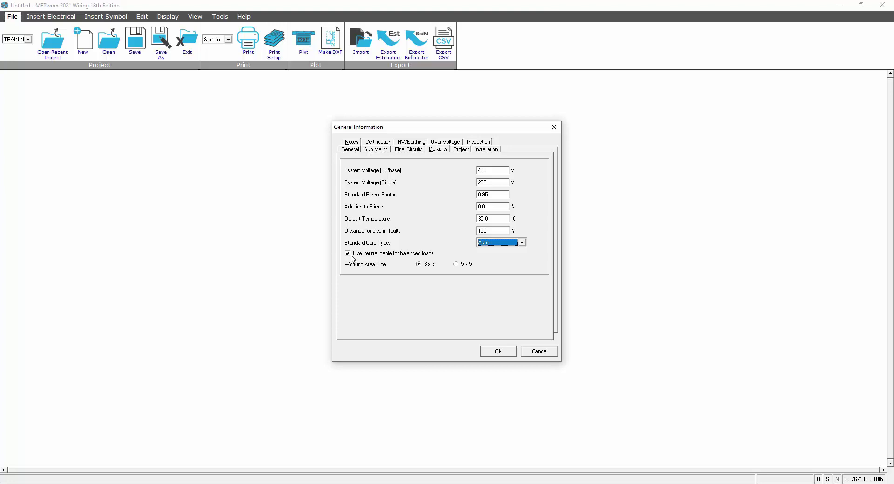
left_click(352, 258)
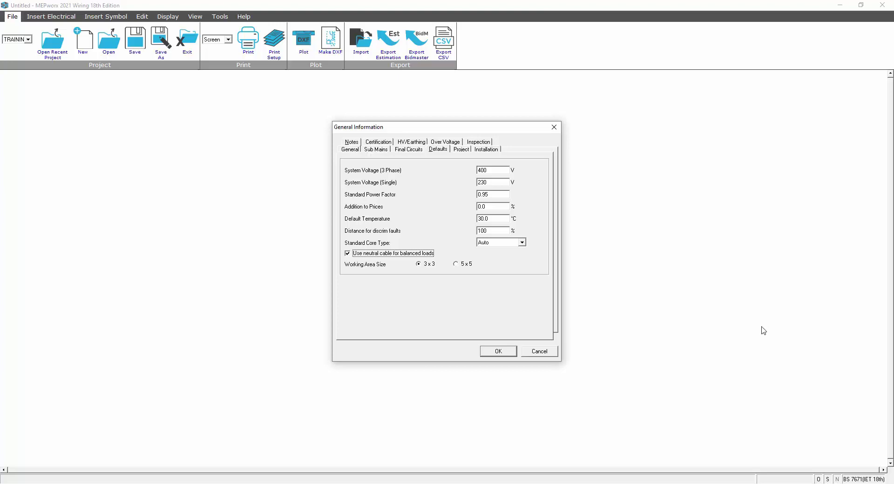
- Accept the general information settings and zoom out to show the whole working area
left_click(497, 352)
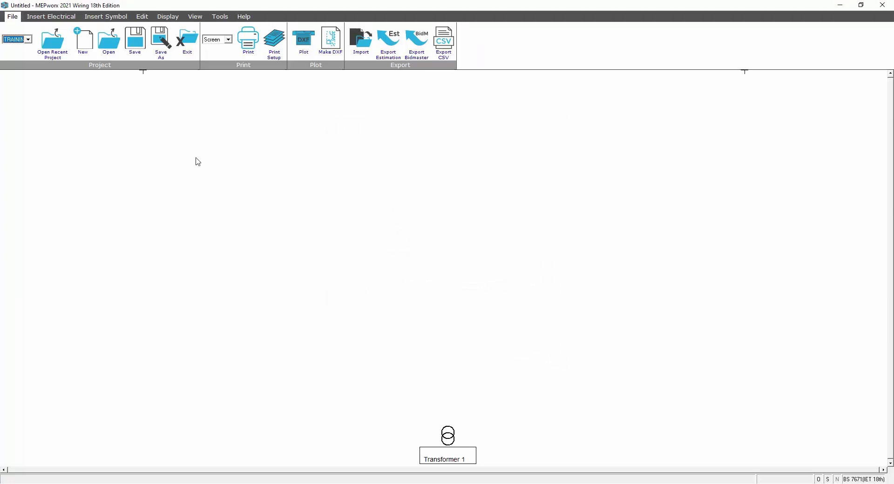
left_click(196, 18)
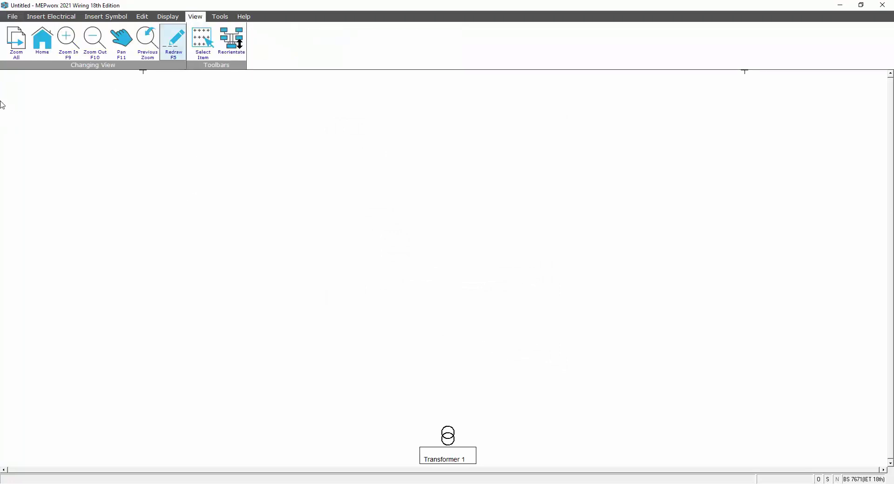
left_click(17, 42)
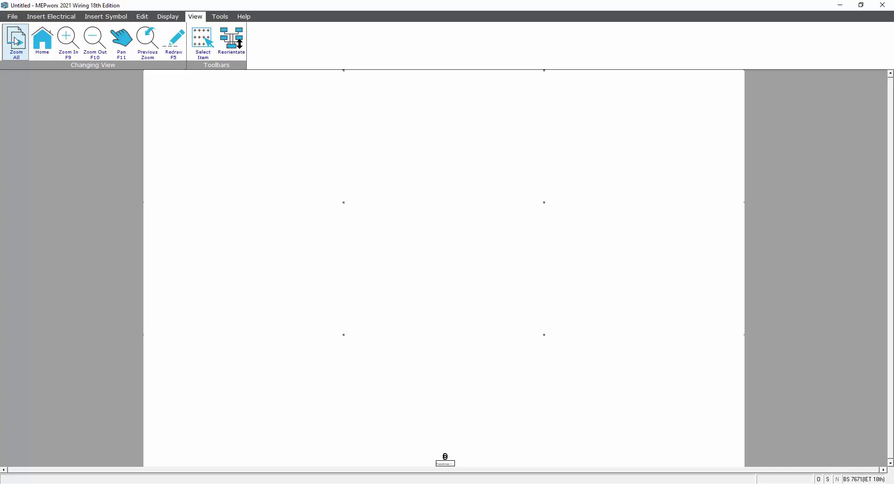
left_click(147, 18)
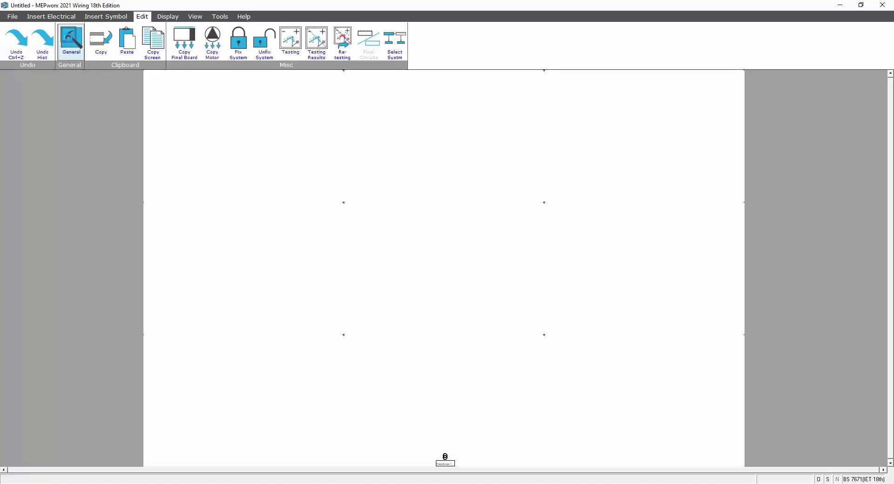
- Change the project's default working area size to 5 x 5, check the whole area and return to the home view
left_click(71, 41)
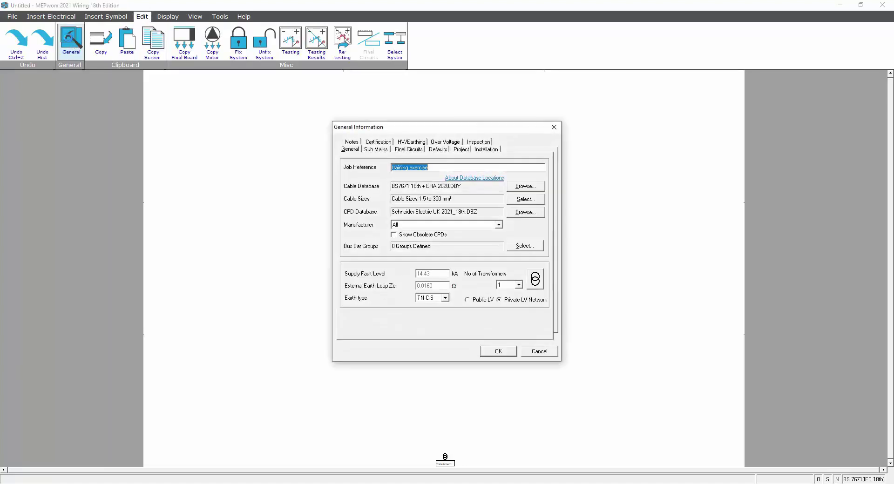
left_click(437, 150)
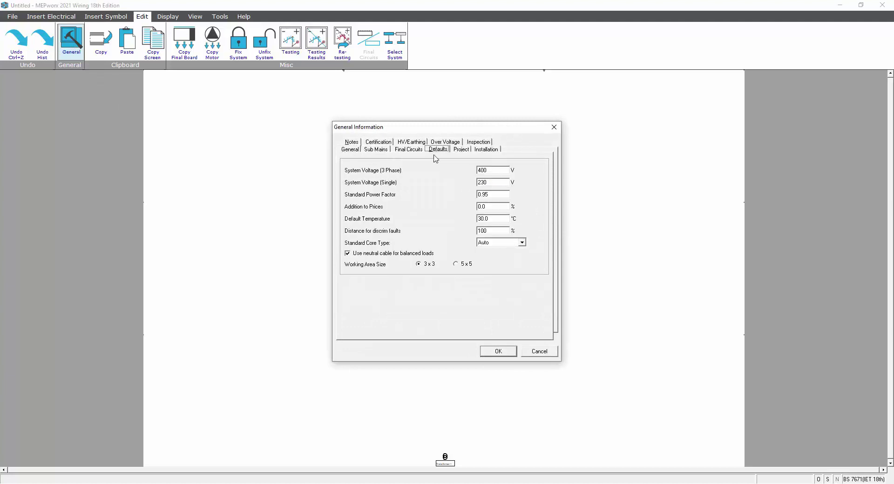
left_click(464, 264)
left_click(498, 351)
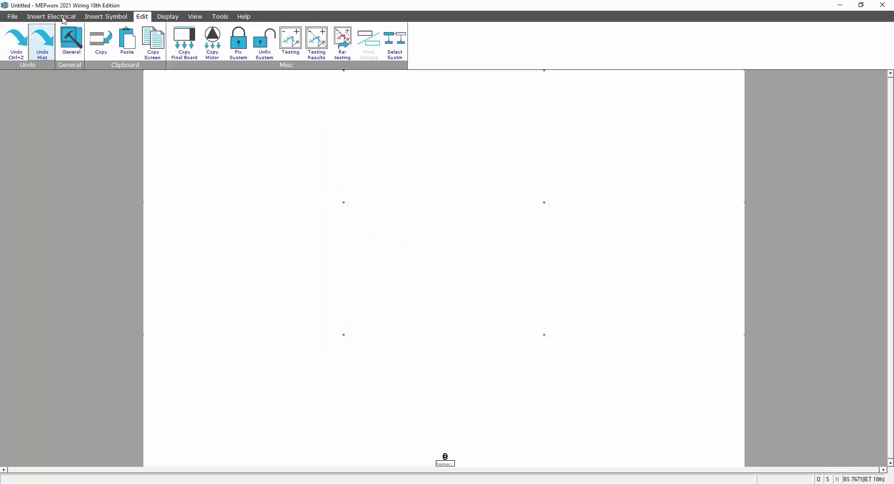
left_click(195, 16)
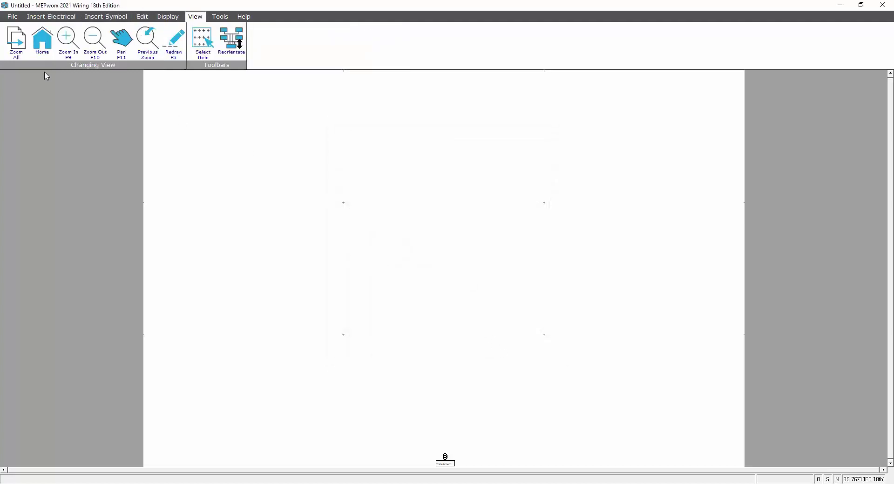
left_click(15, 43)
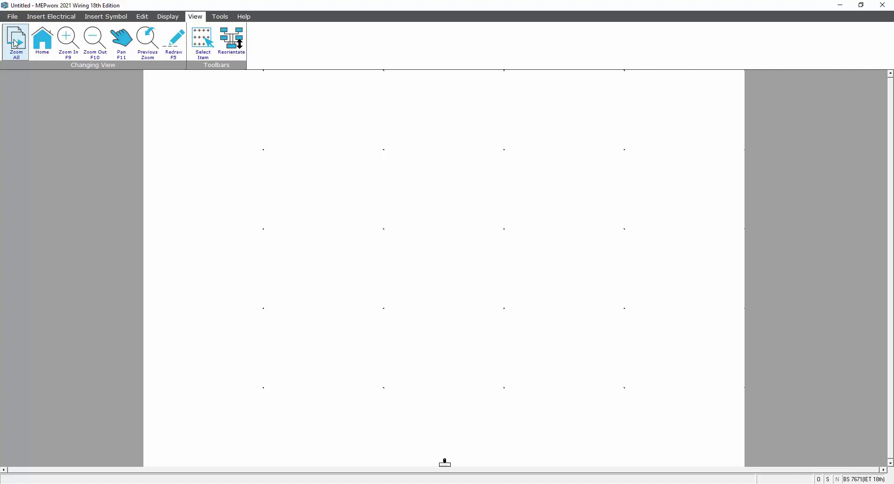
left_click(47, 41)
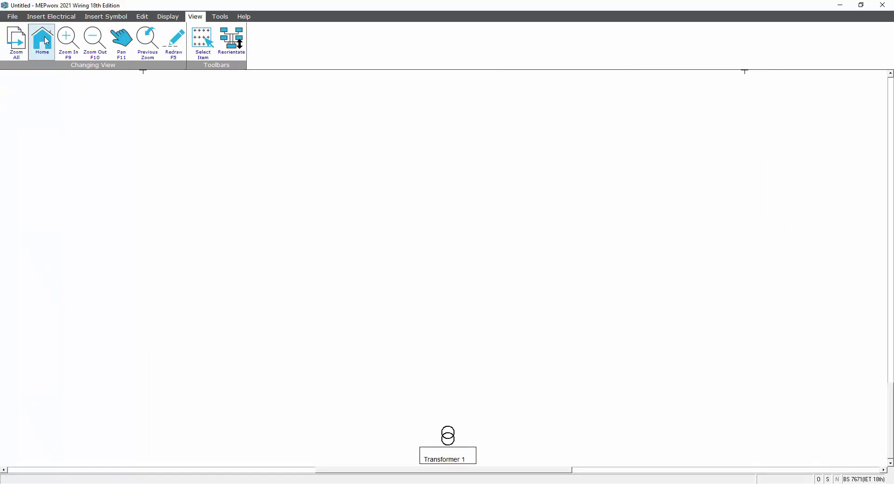